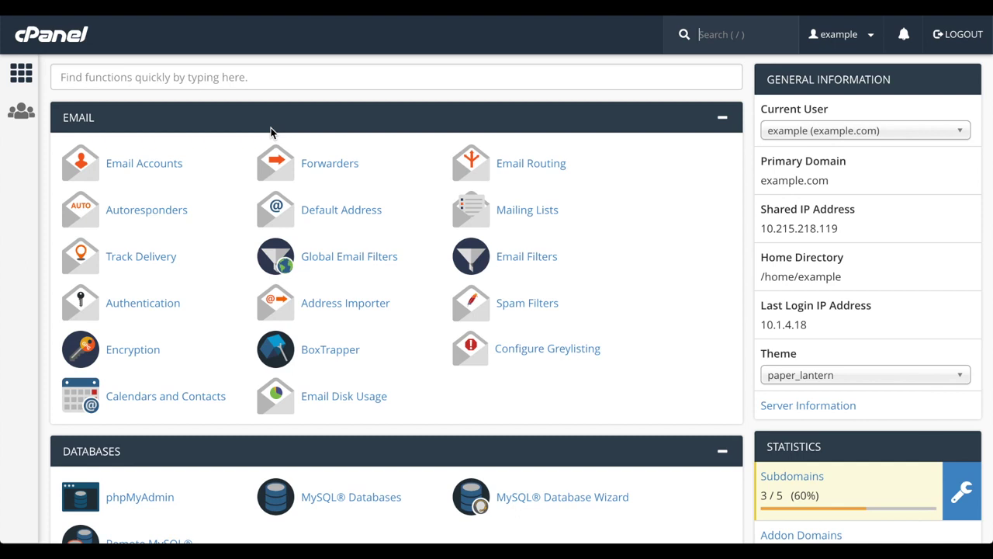
Step: Open the Email Accounts page and start creating a new email account
{"action": "scroll", "coordinate": [273, 131], "scroll_direction": "down", "scroll_amount": 1}
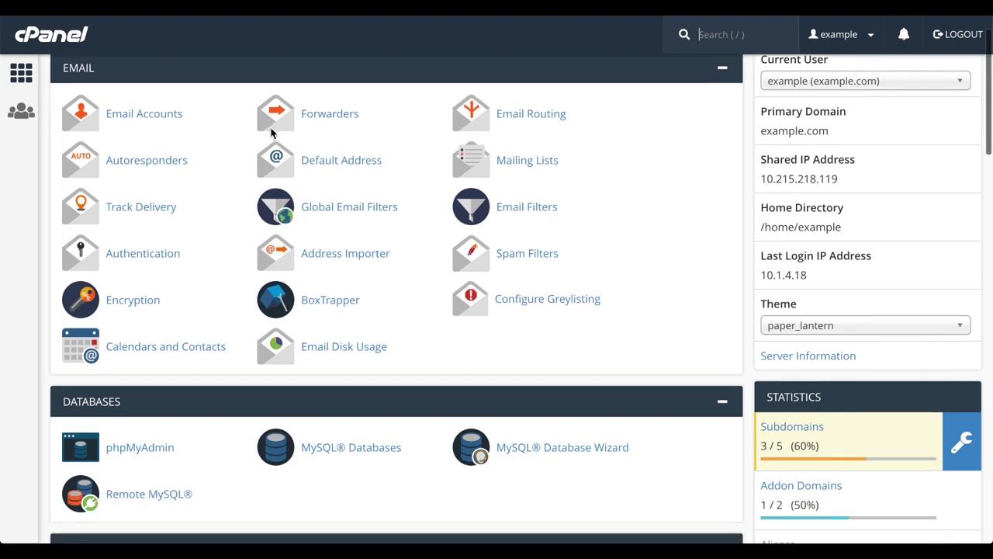
{"action": "left_click", "coordinate": [156, 118]}
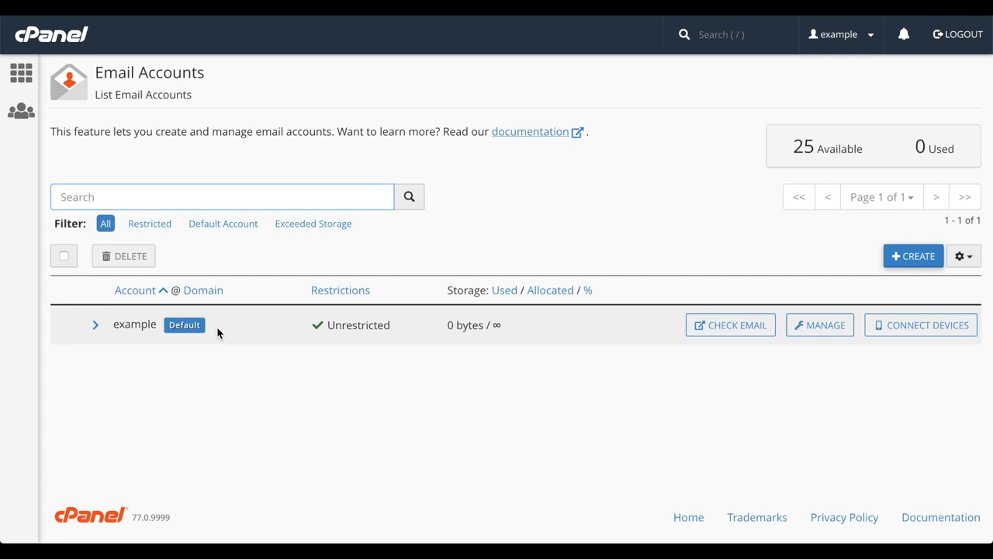
{"action": "left_click", "coordinate": [920, 257]}
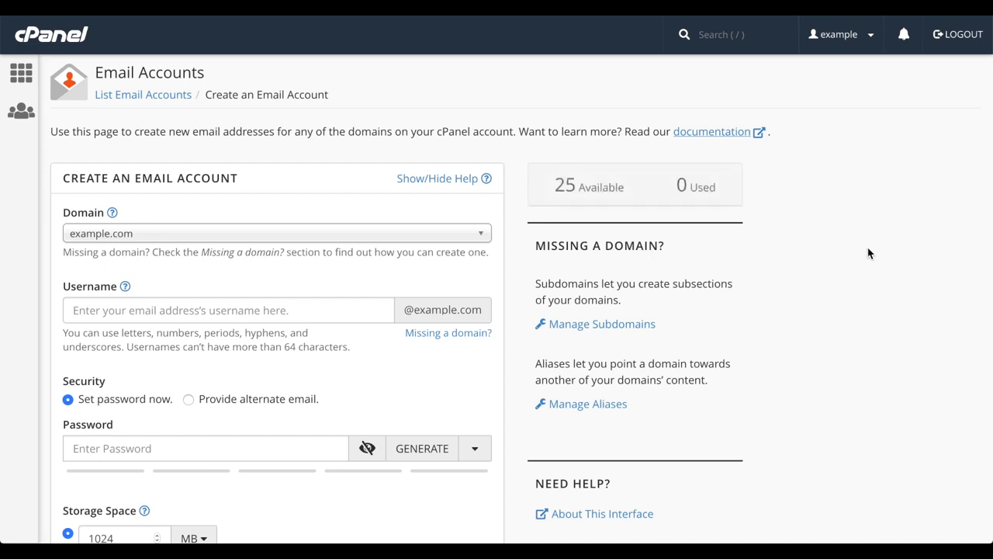
Step: Keep example.com selected as the new account's domain
{"action": "left_click", "coordinate": [433, 237]}
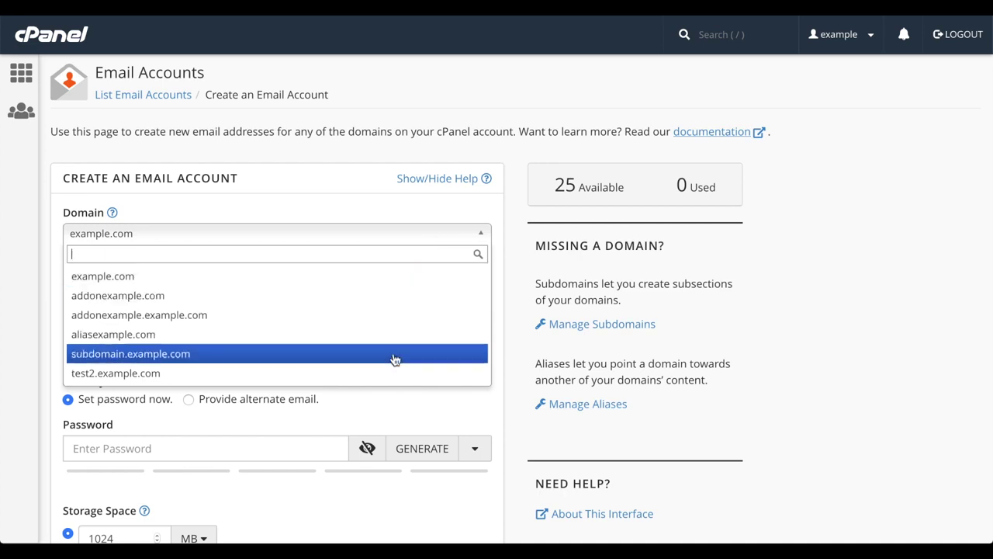
{"action": "left_click", "coordinate": [433, 278]}
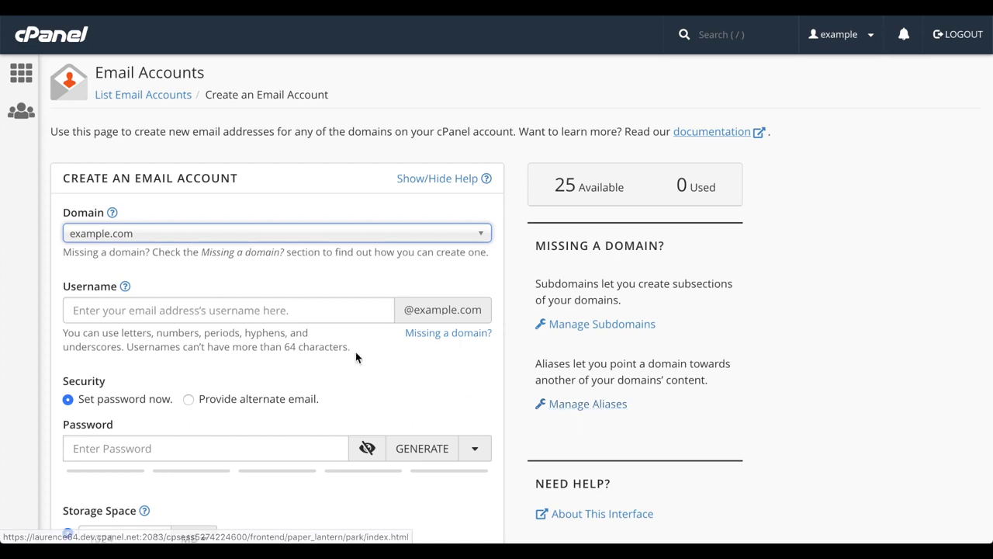
Step: Enter 'user' as the username and move down to the password field
{"action": "left_click", "coordinate": [313, 310]}
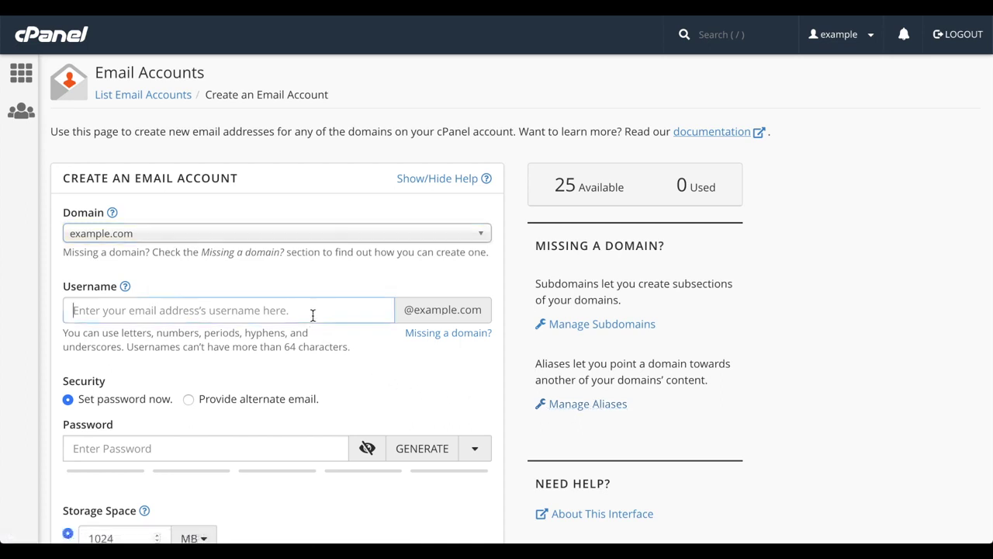
{"action": "type", "text": "user"}
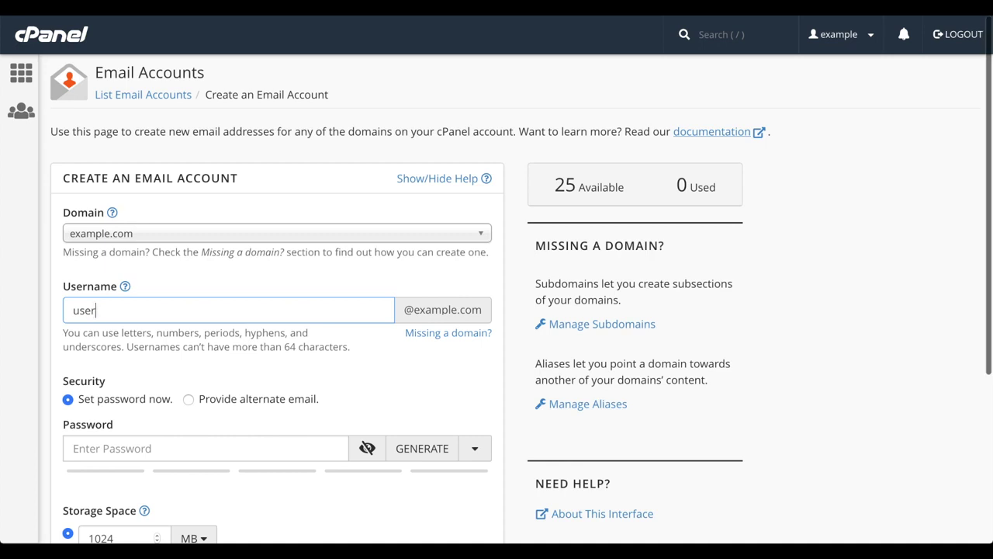
{"action": "scroll", "coordinate": [177, 250], "scroll_direction": "down", "scroll_amount": 5}
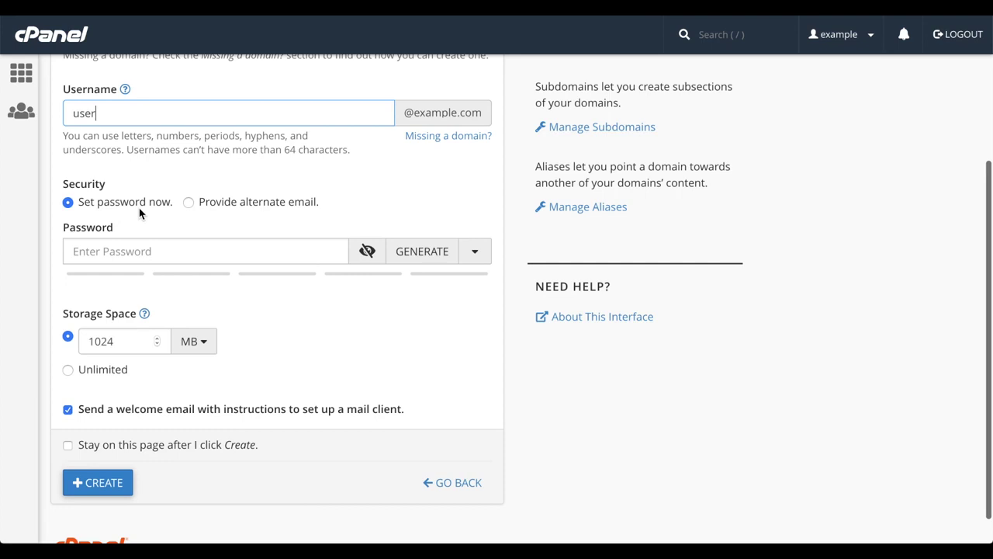
{"action": "left_click", "coordinate": [152, 249]}
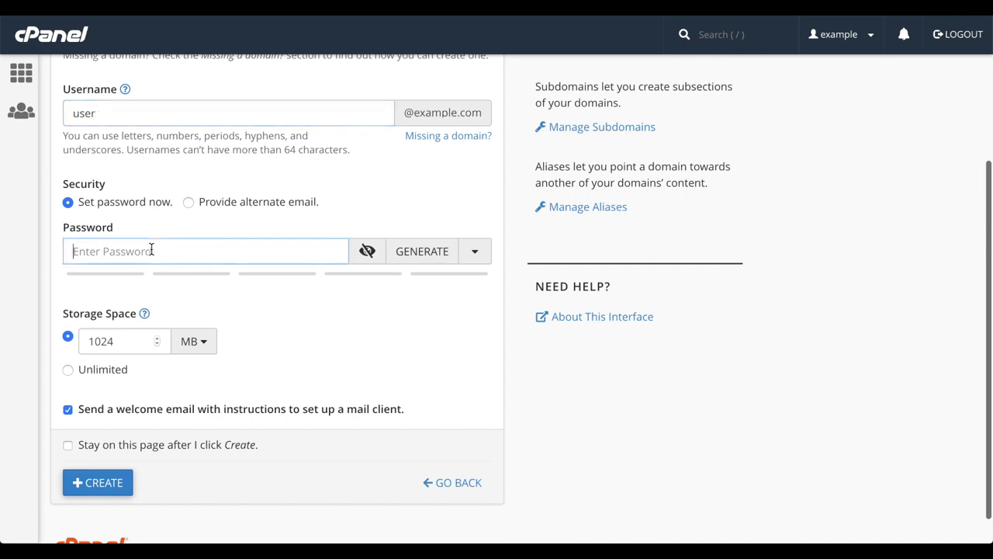
Step: Type a password manually, then show and hide it to check it
{"action": "type", "text": "••••"}
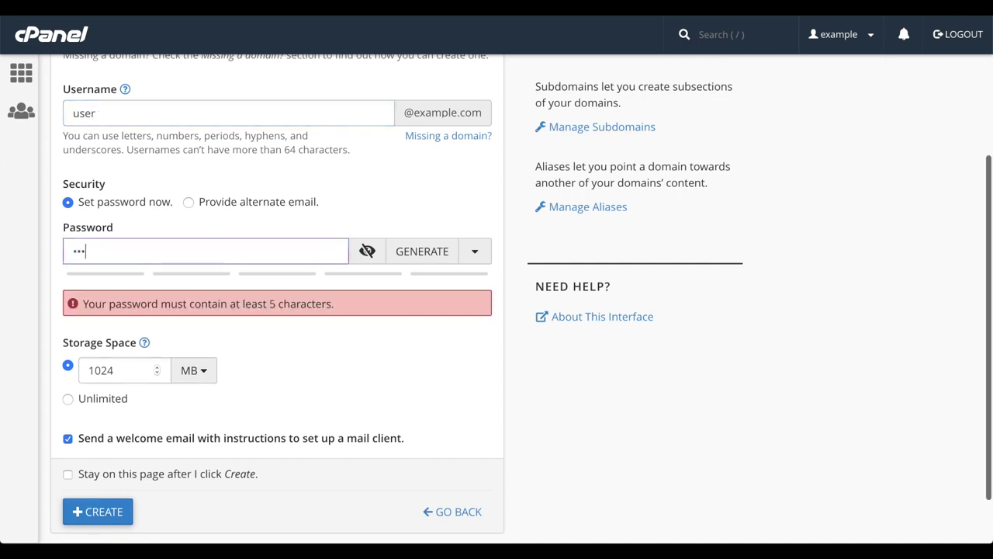
{"action": "type", "text": "••••••••••"}
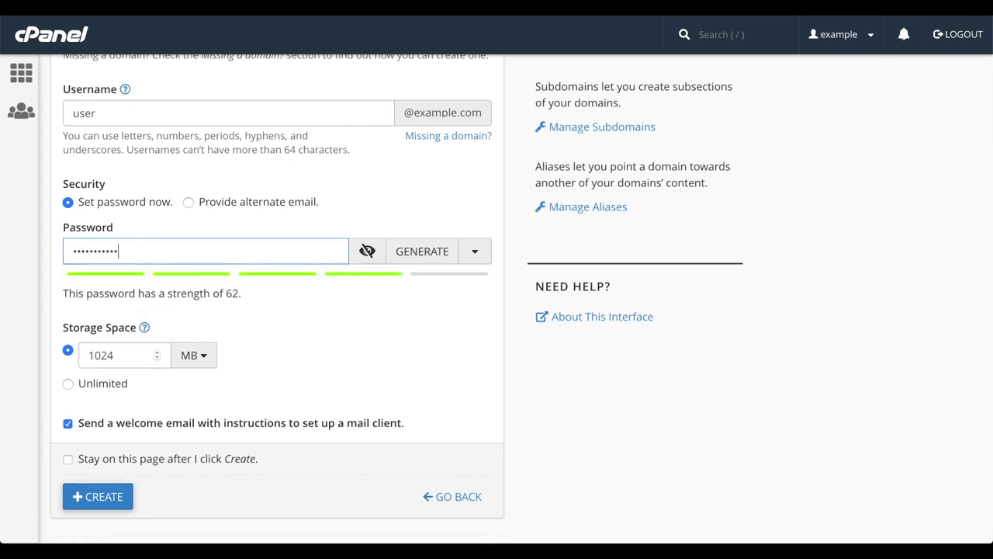
{"action": "type", "text": "•••••••••"}
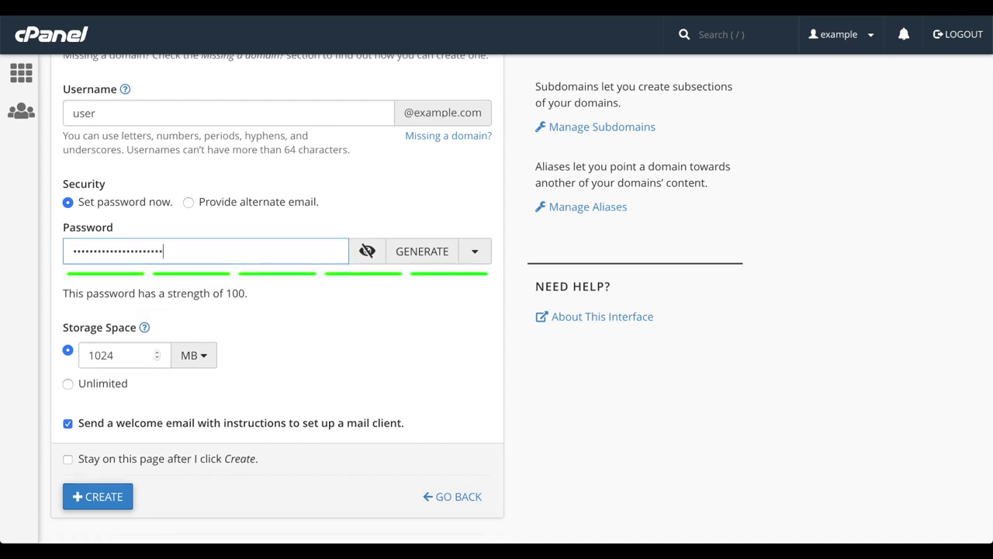
{"action": "type", "text": "•"}
{"action": "left_click", "coordinate": [367, 251]}
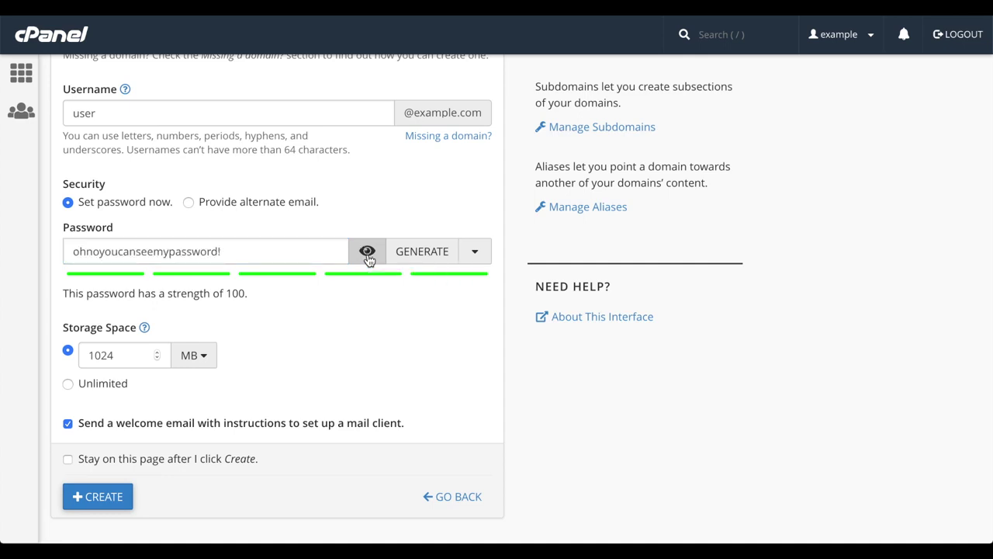
{"action": "left_click", "coordinate": [367, 252]}
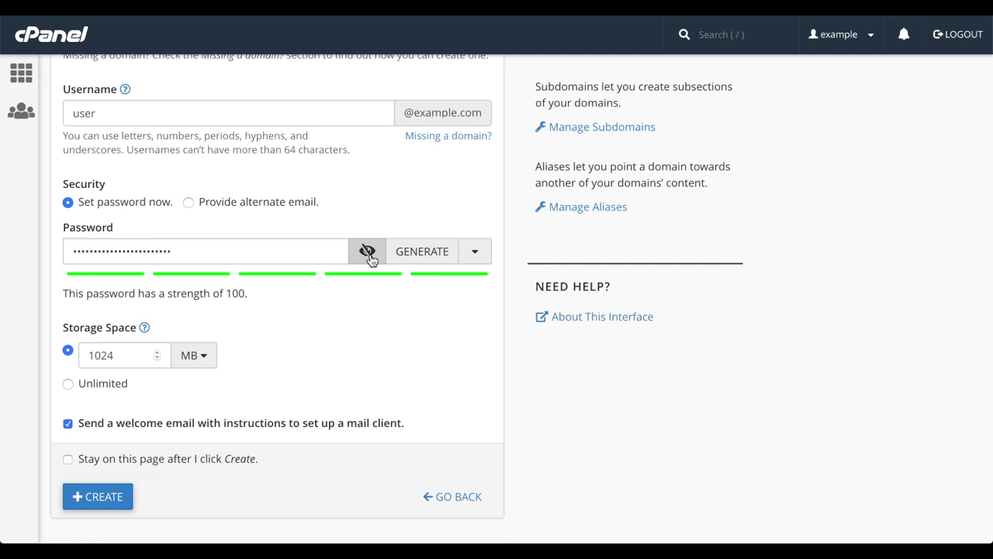
Step: Generate strong random passwords until one rates strength 100
{"action": "left_click", "coordinate": [424, 258]}
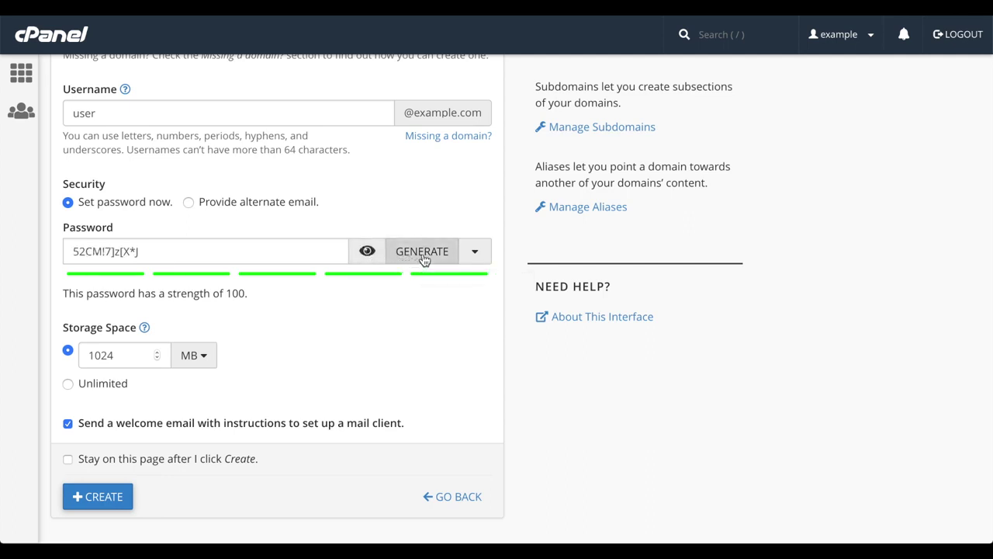
{"action": "left_click", "coordinate": [424, 258]}
{"action": "left_click", "coordinate": [424, 258]}
{"action": "left_click", "coordinate": [424, 258]}
{"action": "left_click", "coordinate": [423, 258]}
{"action": "left_click", "coordinate": [424, 259]}
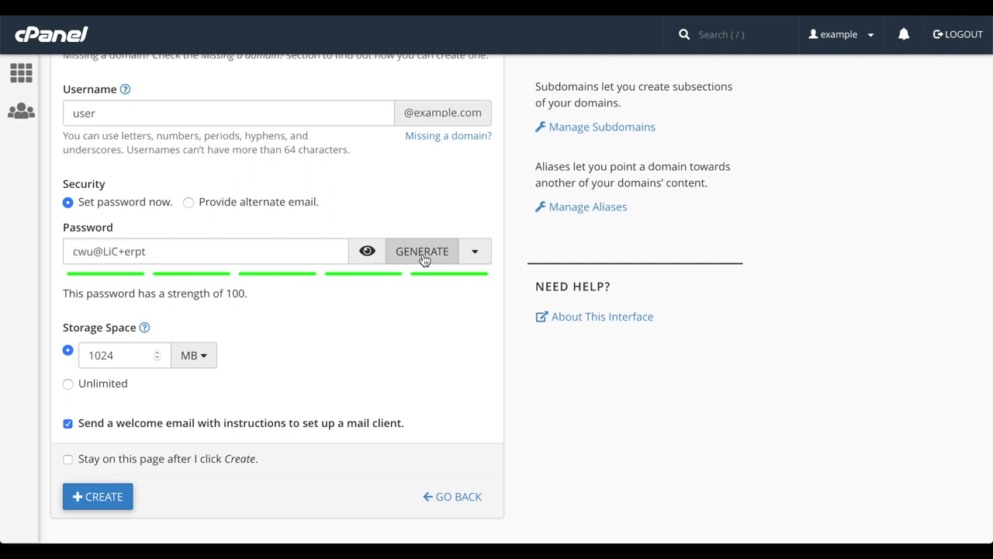
{"action": "left_click", "coordinate": [424, 258]}
{"action": "left_click", "coordinate": [424, 258]}
{"action": "left_click", "coordinate": [423, 258]}
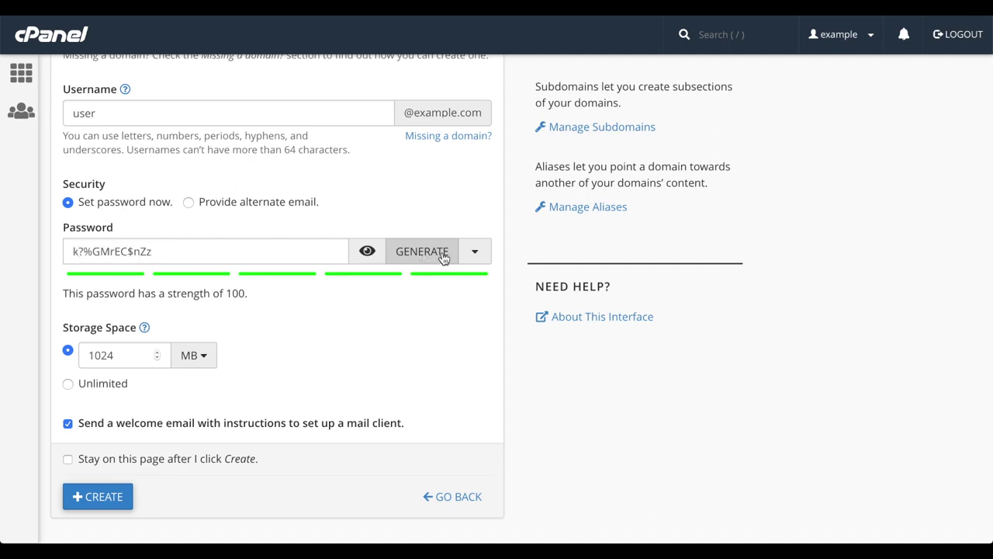
Step: Regenerate the password with length 14, uppercase letters and numbers only, rated 98
{"action": "left_click", "coordinate": [474, 253]}
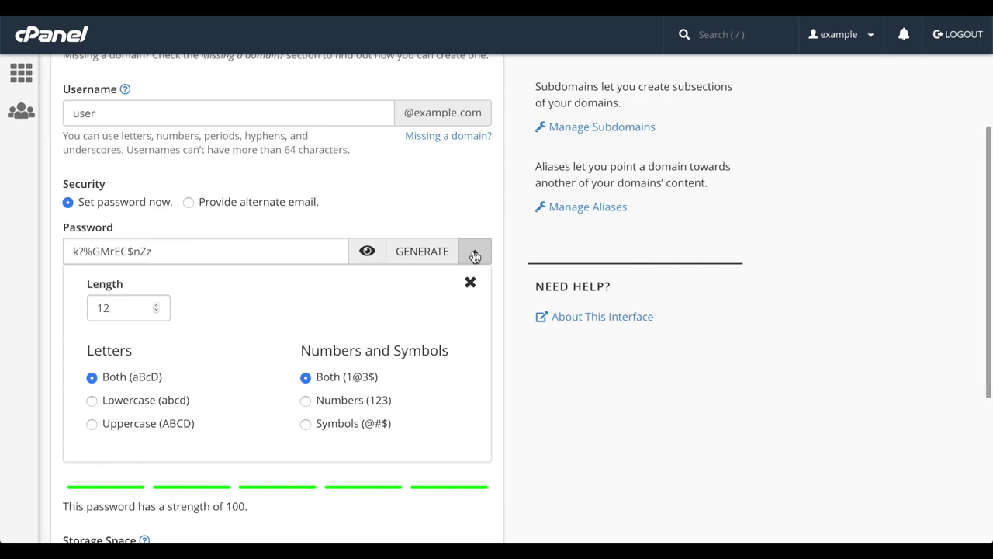
{"action": "left_click", "coordinate": [156, 306]}
{"action": "left_click", "coordinate": [156, 305]}
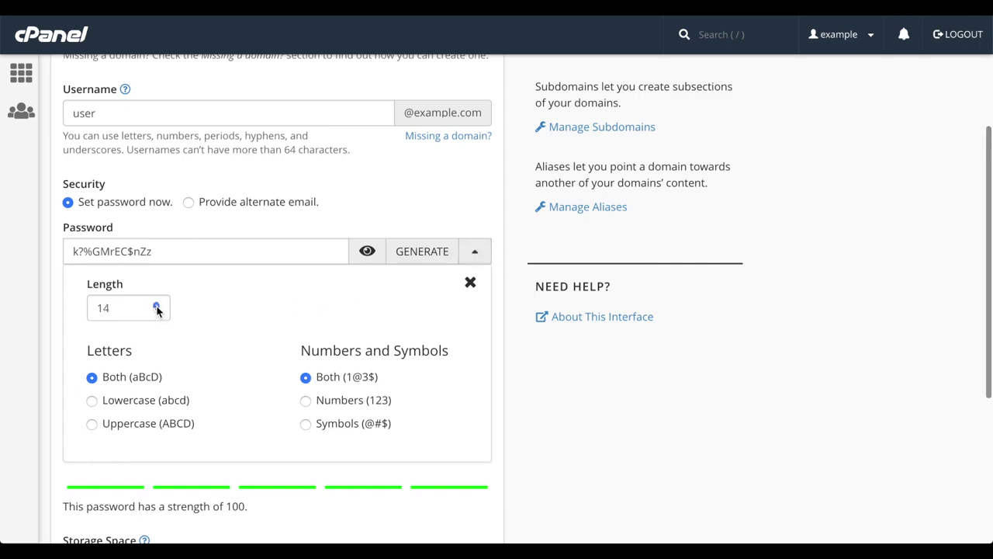
{"action": "left_click", "coordinate": [120, 403]}
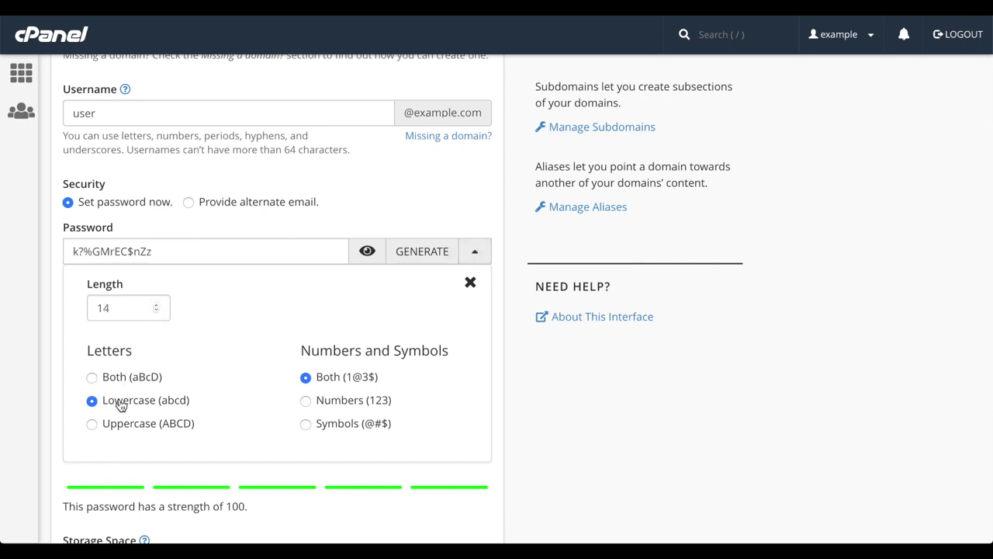
{"action": "left_click", "coordinate": [155, 427]}
{"action": "left_click", "coordinate": [352, 403]}
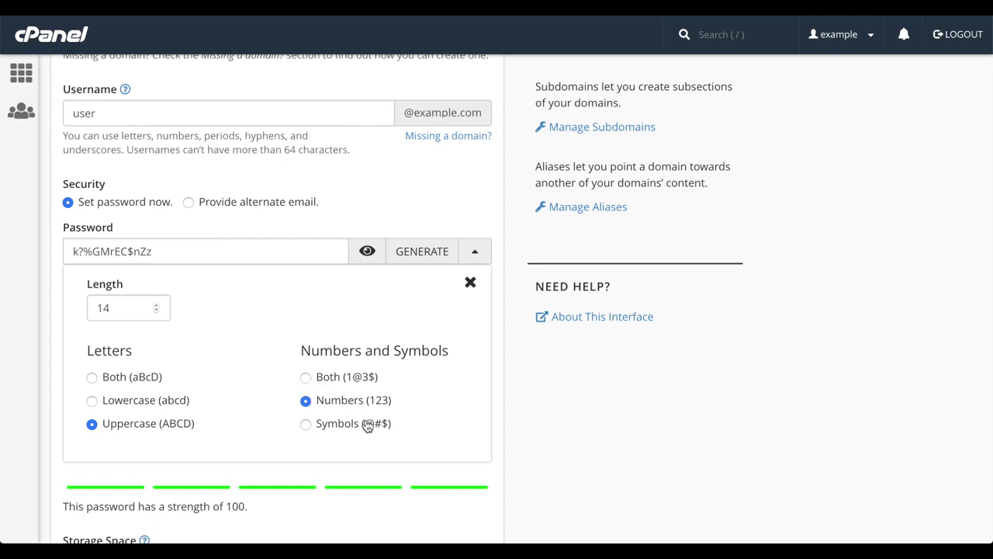
{"action": "left_click", "coordinate": [399, 252]}
{"action": "left_click", "coordinate": [399, 255]}
{"action": "left_click", "coordinate": [399, 257]}
{"action": "left_click", "coordinate": [398, 257]}
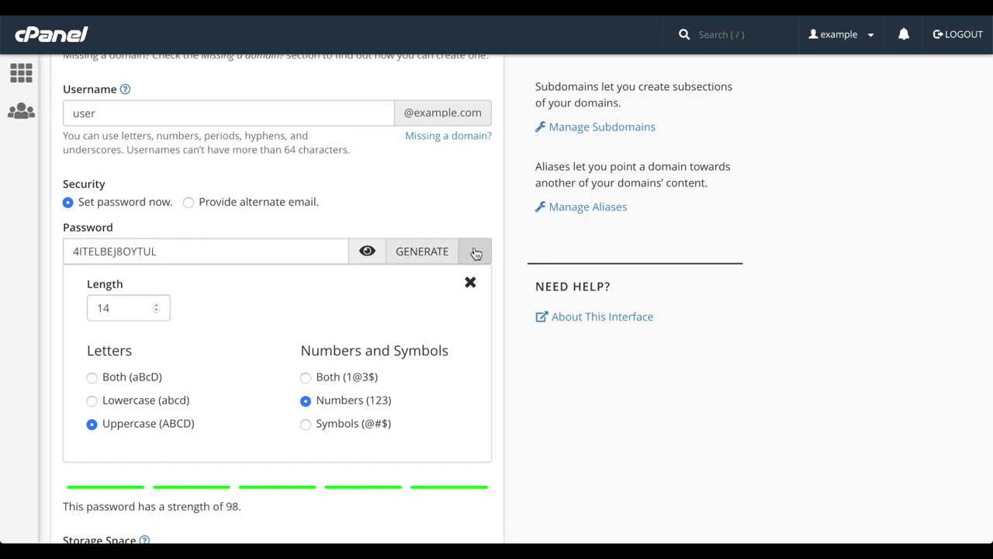
{"action": "left_click", "coordinate": [476, 253]}
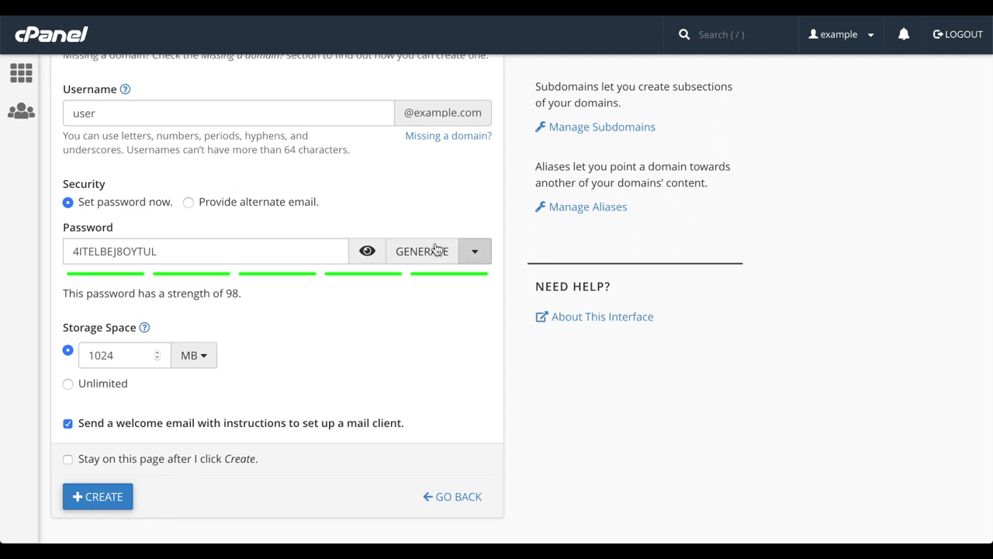
Step: Choose to send a password link to an alternate email and enter the alternate address
{"action": "left_click", "coordinate": [274, 204]}
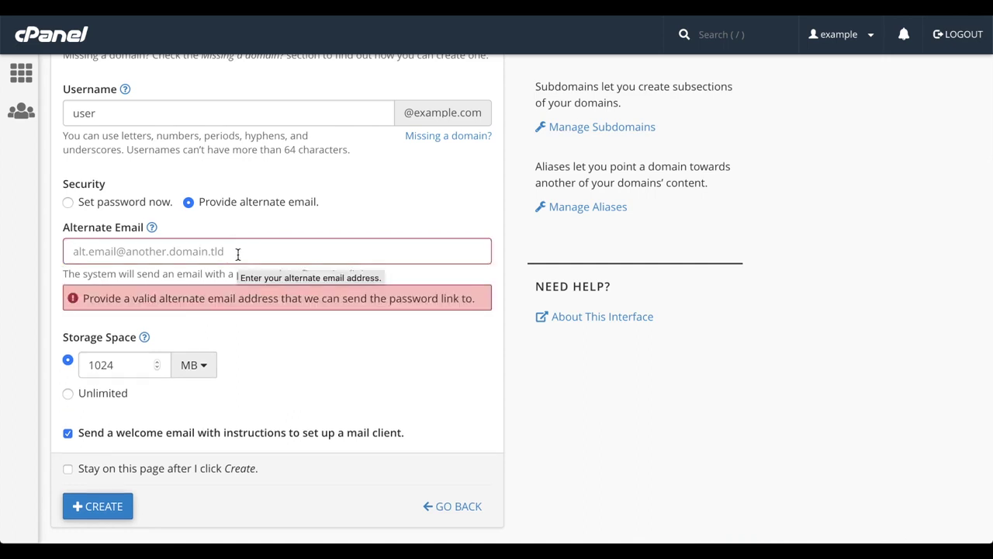
{"action": "left_click", "coordinate": [238, 252]}
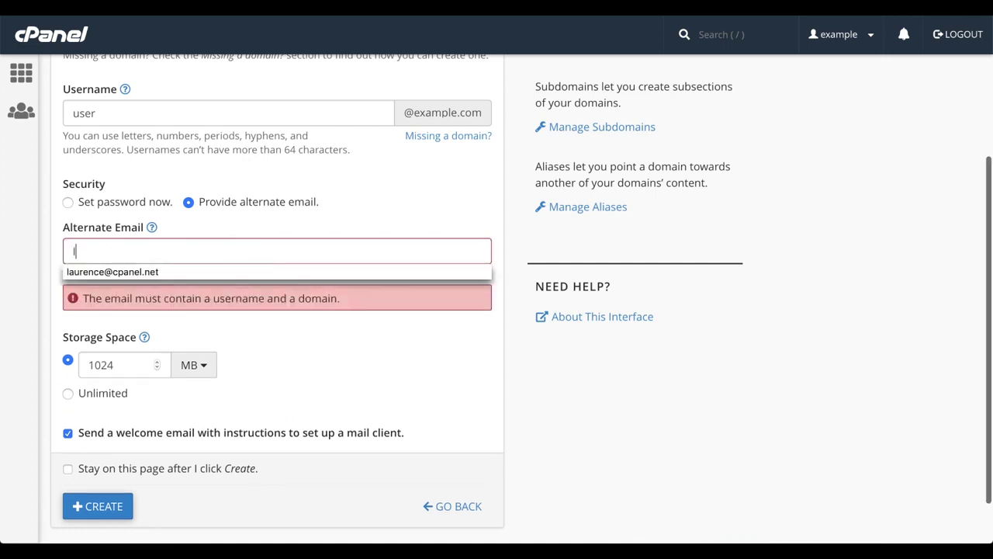
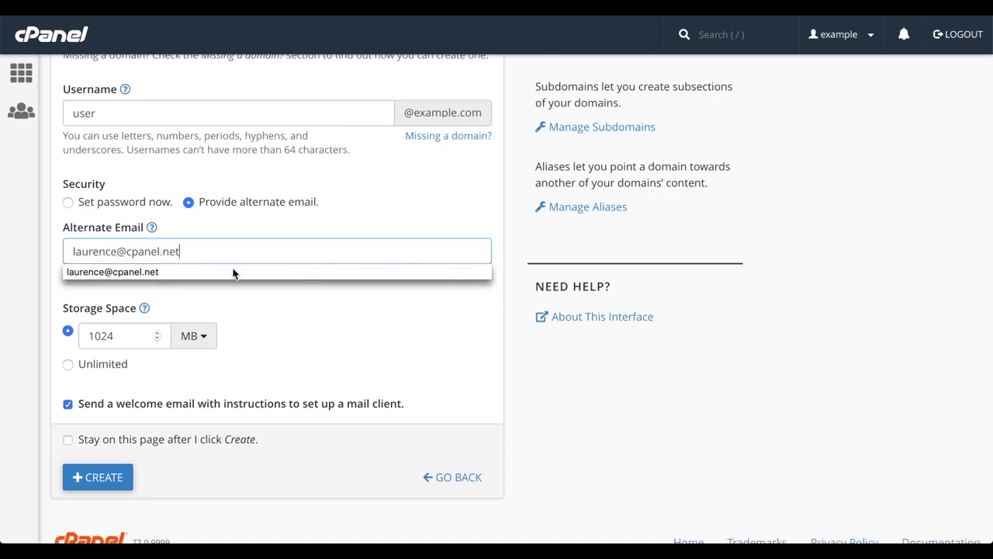
{"action": "left_click", "coordinate": [233, 273]}
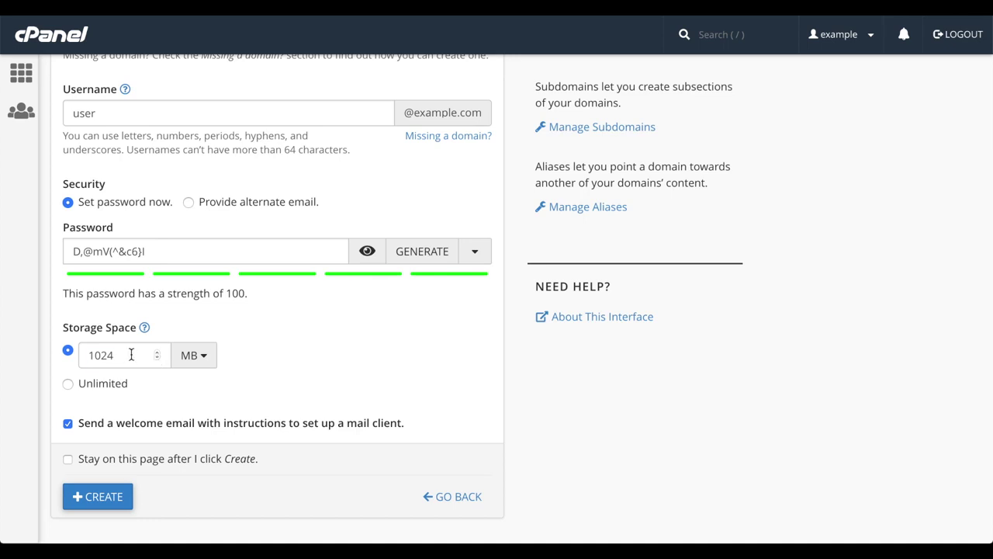
Step: Try a 2048 MB quota, keep MB as the unit, then make storage Unlimited
{"action": "double_click", "coordinate": [131, 355]}
{"action": "type", "text": "2048"}
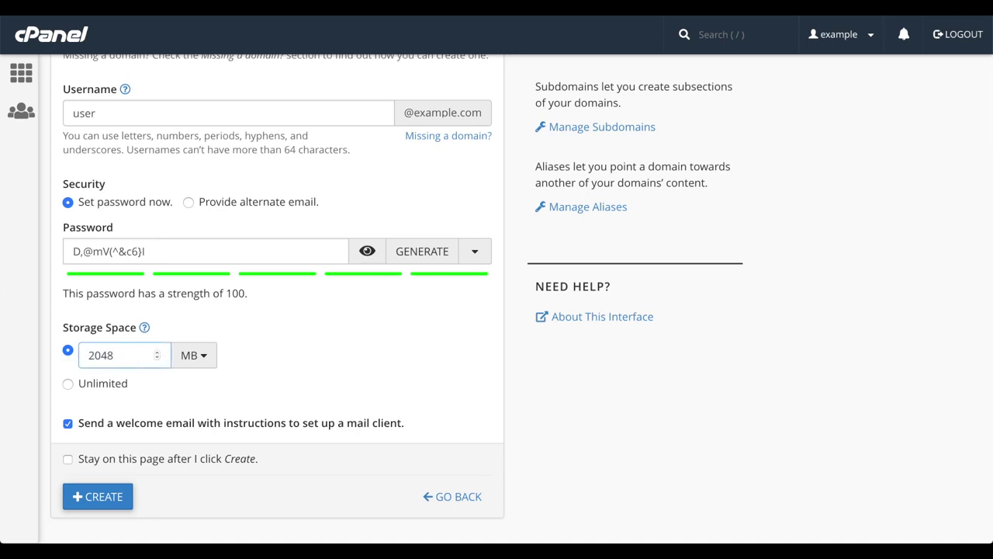
{"action": "left_click", "coordinate": [204, 357]}
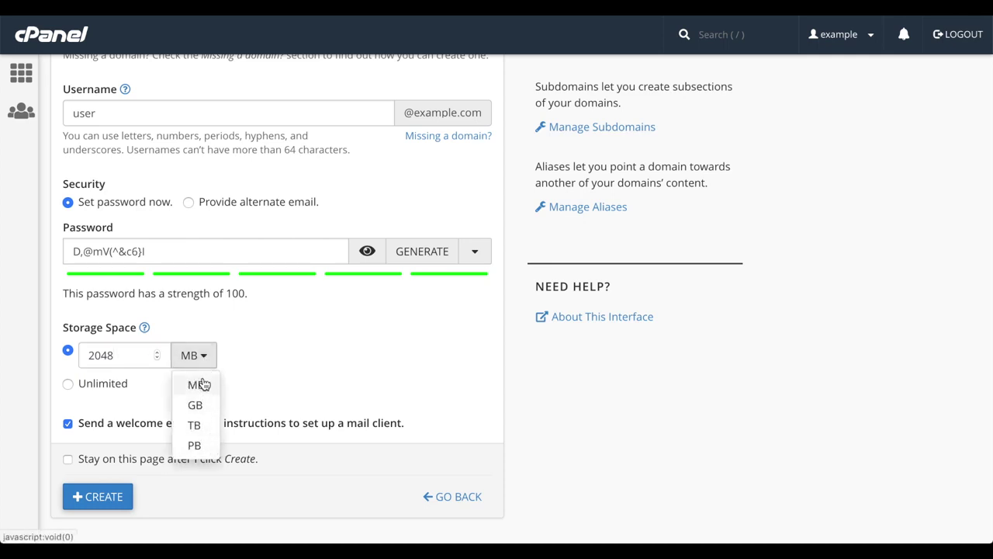
{"action": "left_click", "coordinate": [268, 363]}
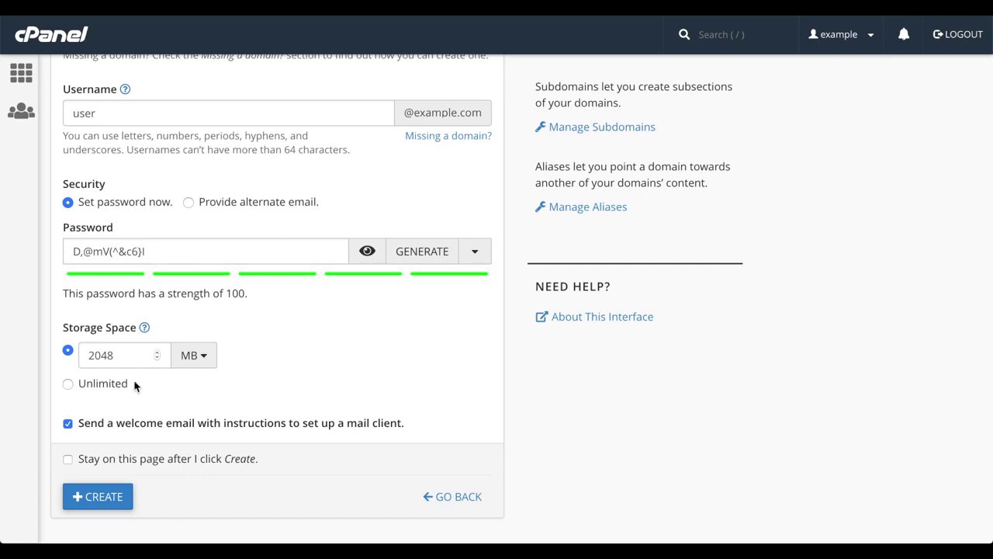
{"action": "left_click", "coordinate": [112, 386]}
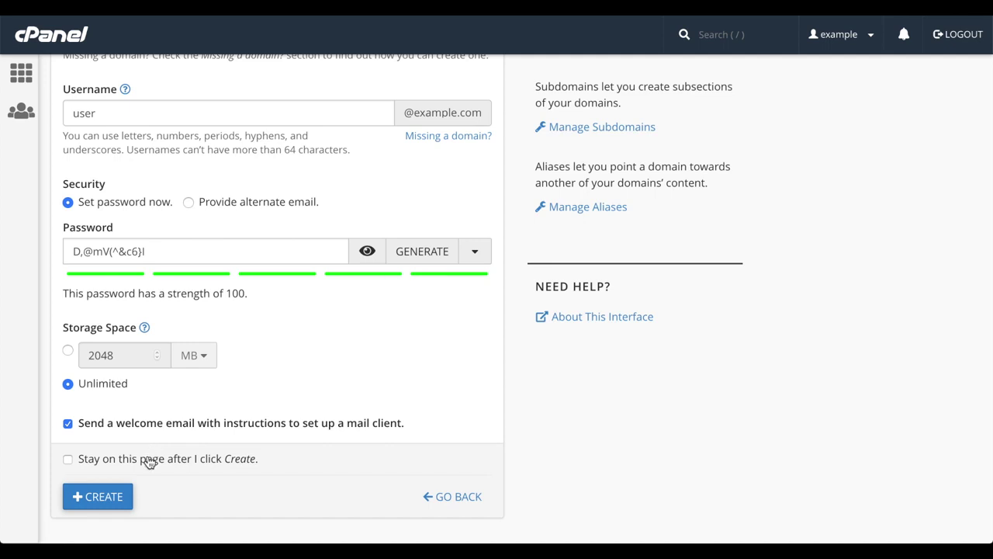
{"action": "left_click", "coordinate": [150, 461]}
{"action": "left_click", "coordinate": [114, 498]}
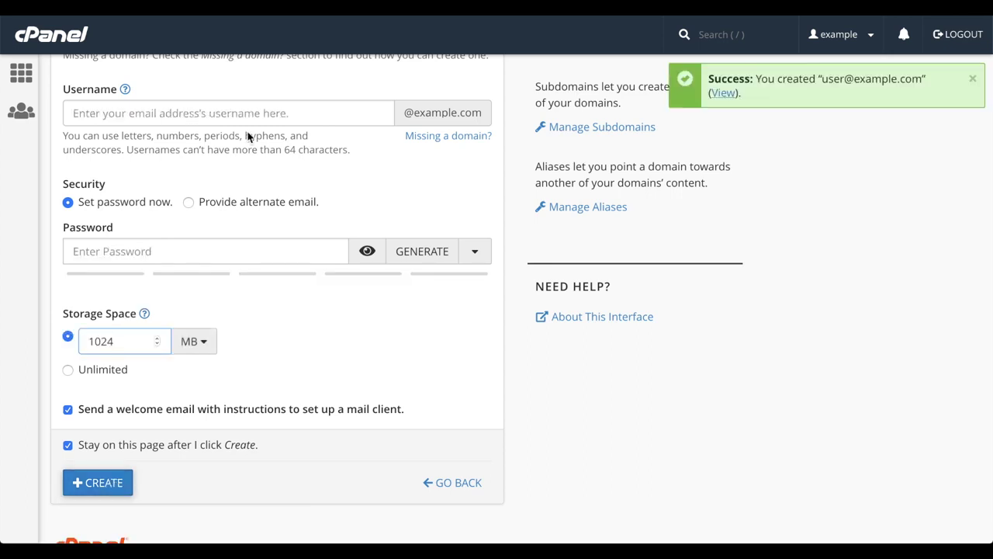